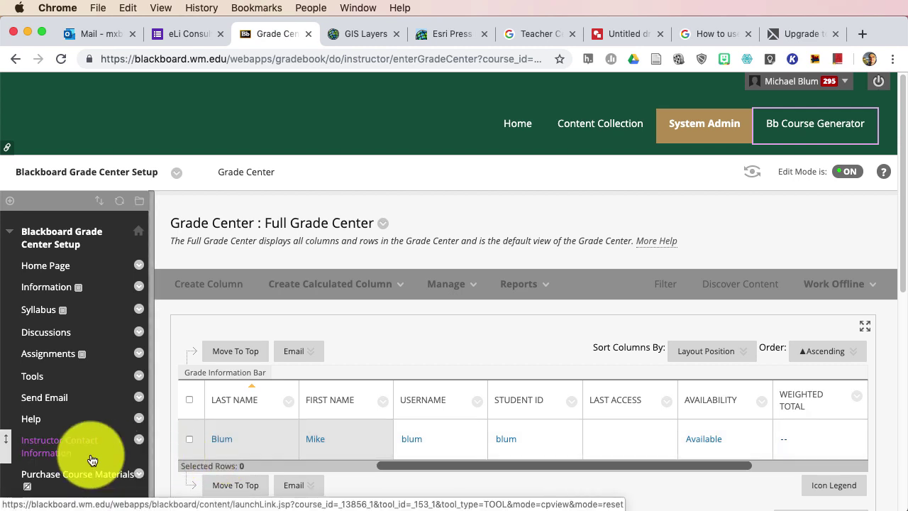
# Step: Scroll the course menu down to Control Panel and collapse, then re-expand, Grade Center
pyautogui.scroll(-3, 94, 444)
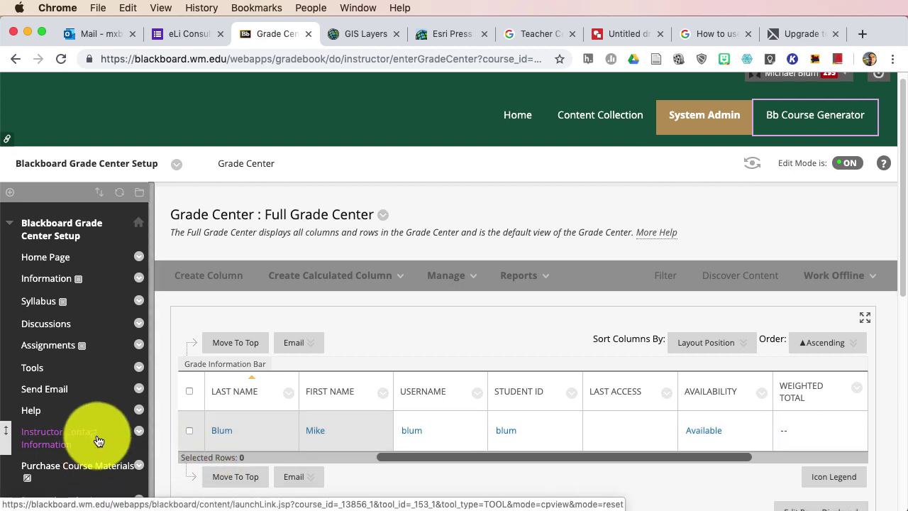
pyautogui.scroll(-4, 96, 434)
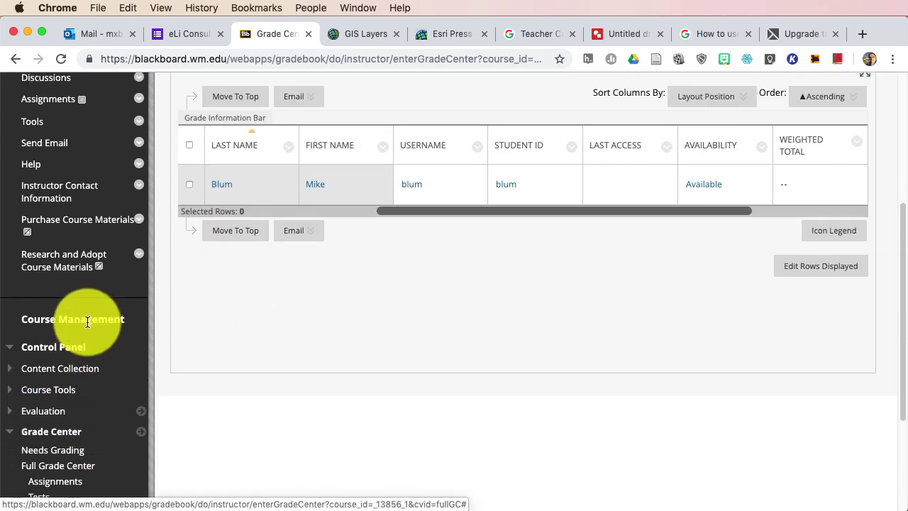
pyautogui.scroll(-1, 78, 402)
pyautogui.scroll(-1, 78, 402)
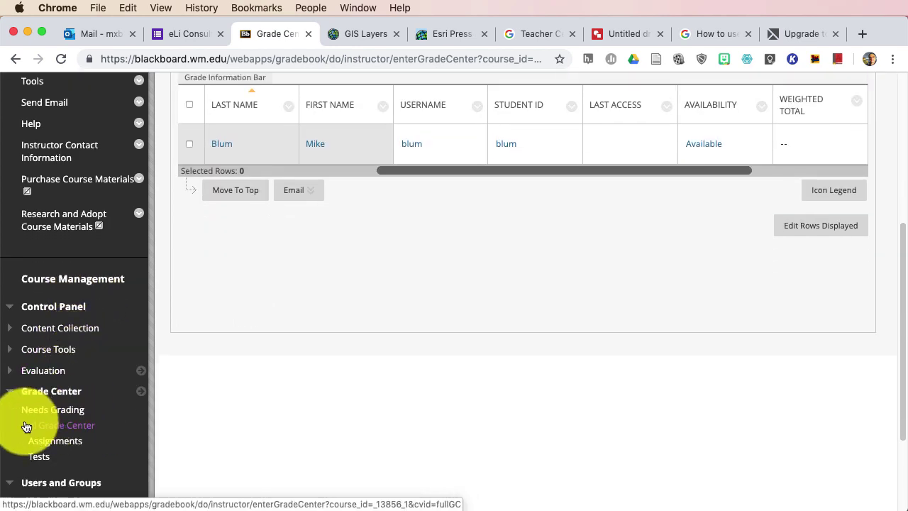
pyautogui.click(13, 392)
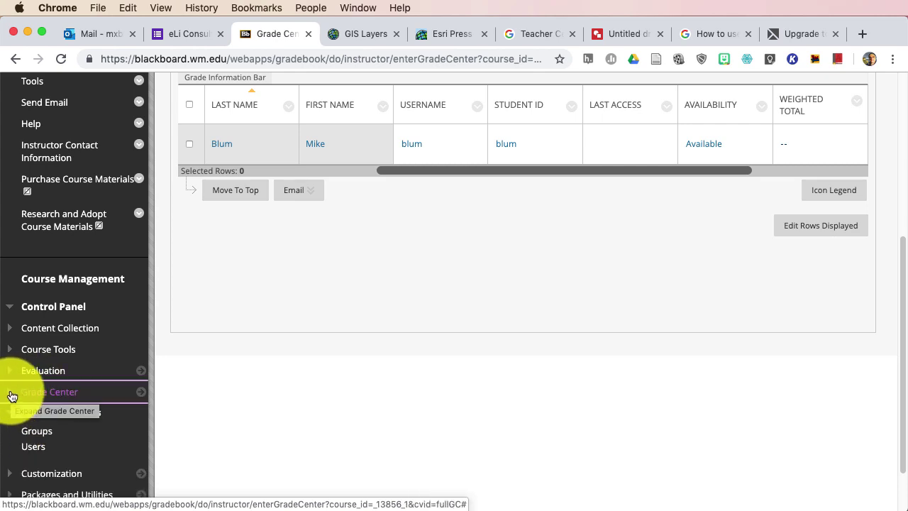
pyautogui.click(54, 395)
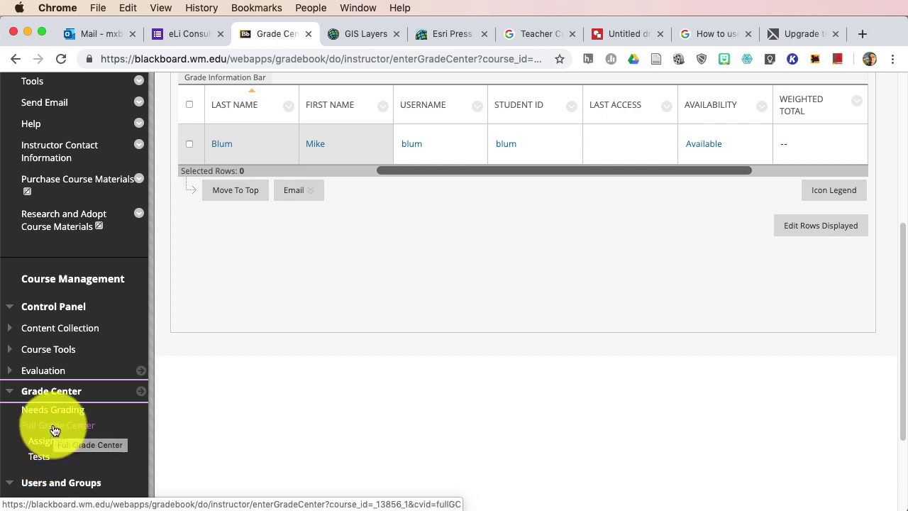
# Step: Open the Full Grade Center and leave the course menu hidden so the grid widens
pyautogui.click(54, 427)
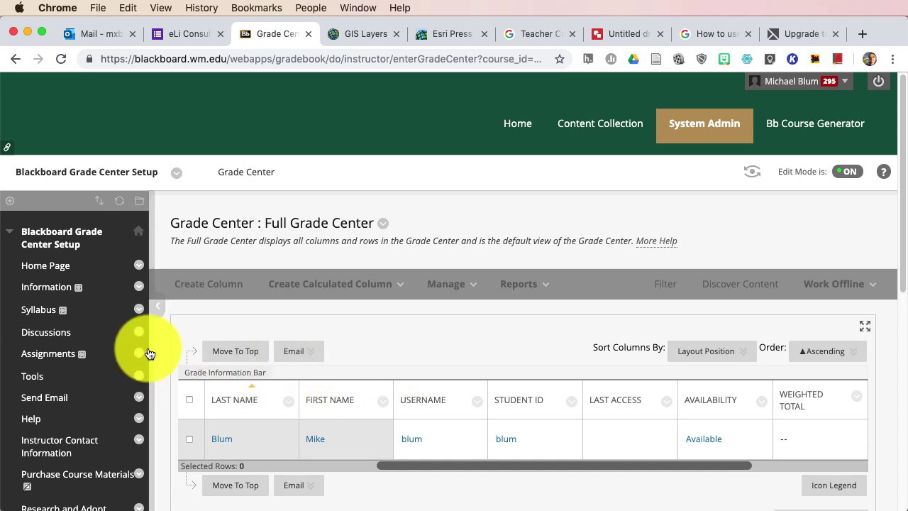
pyautogui.click(158, 308)
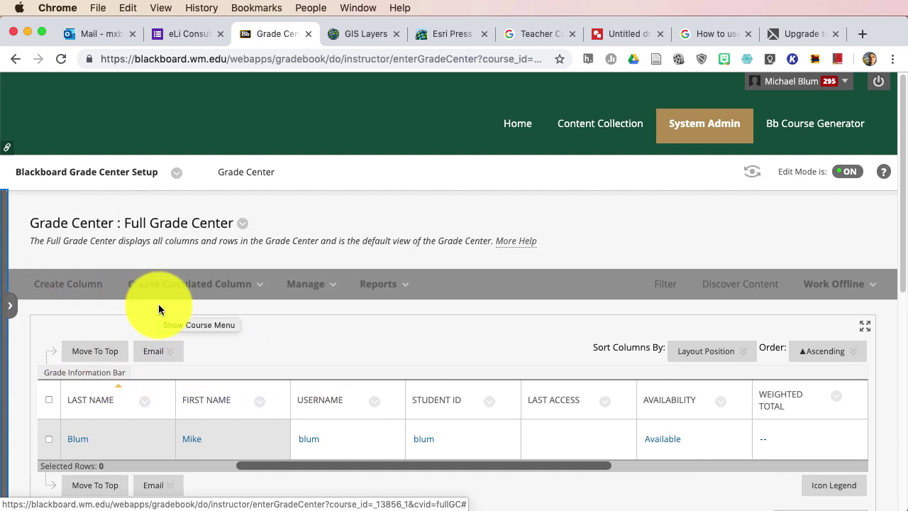
pyautogui.click(11, 311)
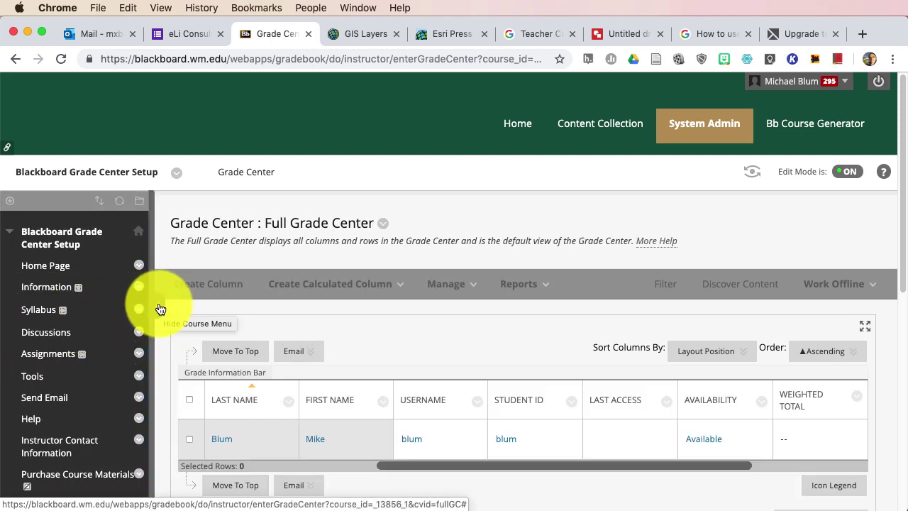
pyautogui.click(160, 309)
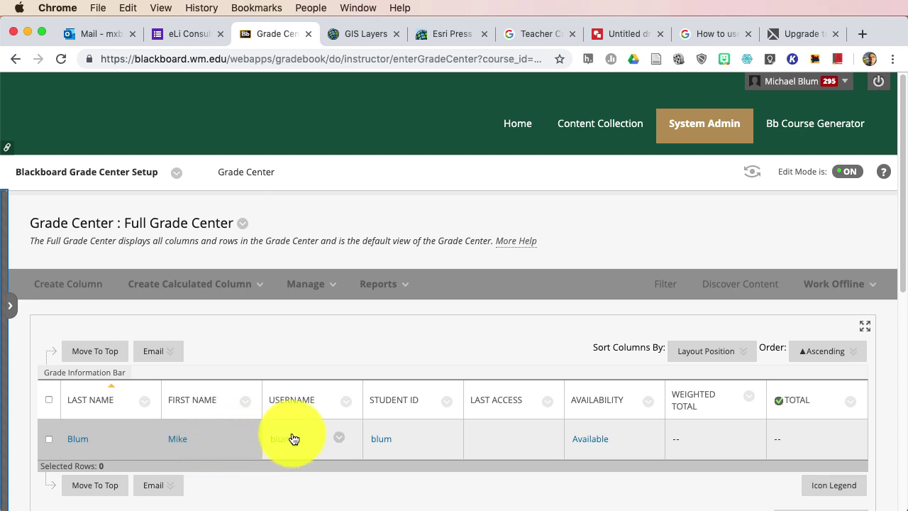
# Step: Hide the Username, Student ID, Last Access and Availability columns from instructor view
pyautogui.click(346, 402)
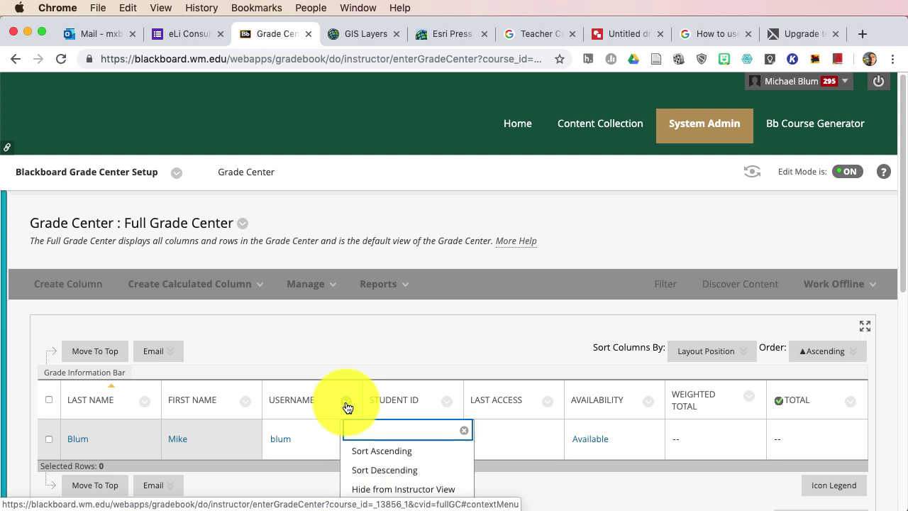
pyautogui.click(402, 489)
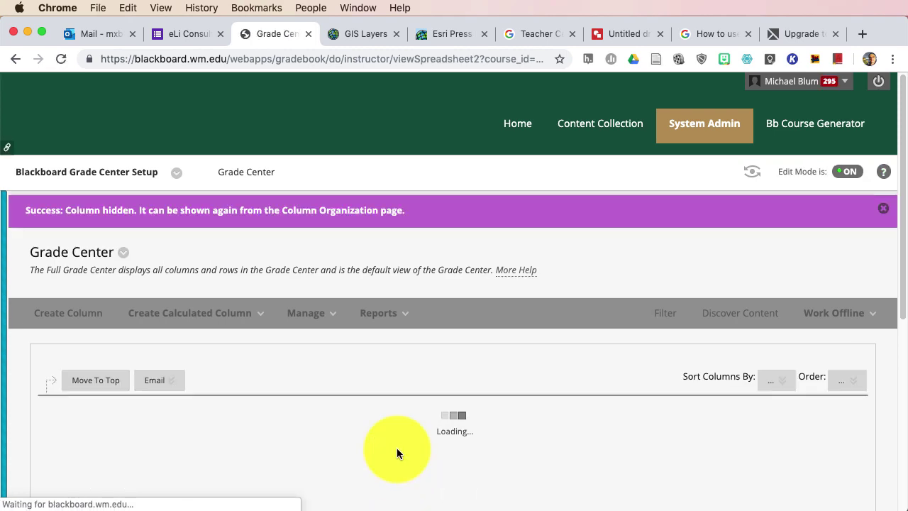
pyautogui.scroll(-3, 410, 394)
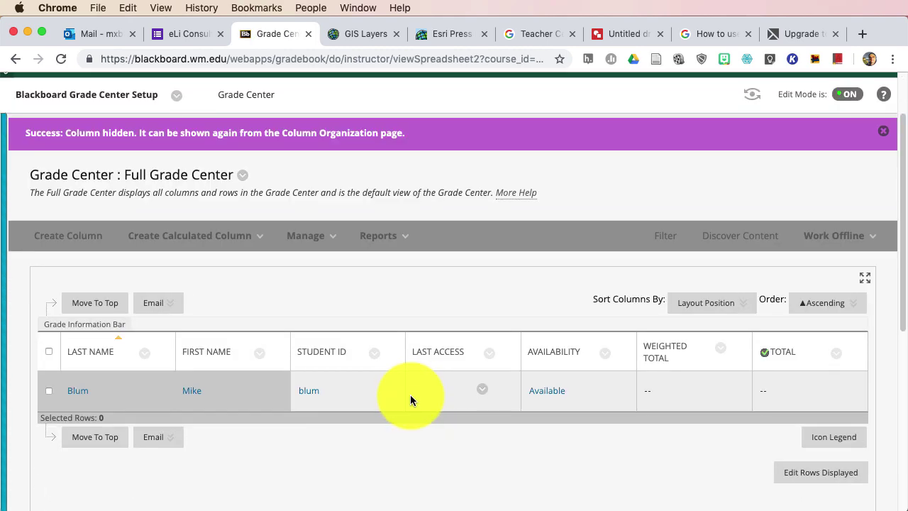
pyautogui.scroll(-5, 410, 400)
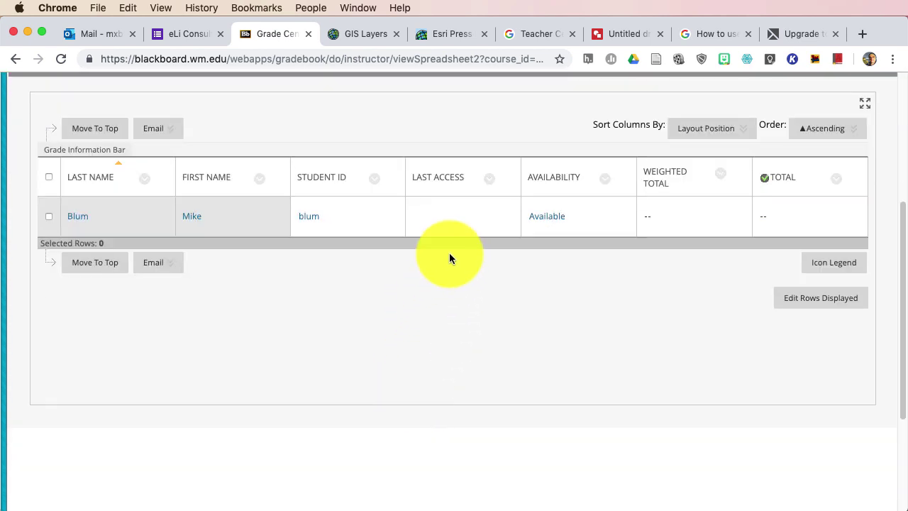
pyautogui.click(374, 181)
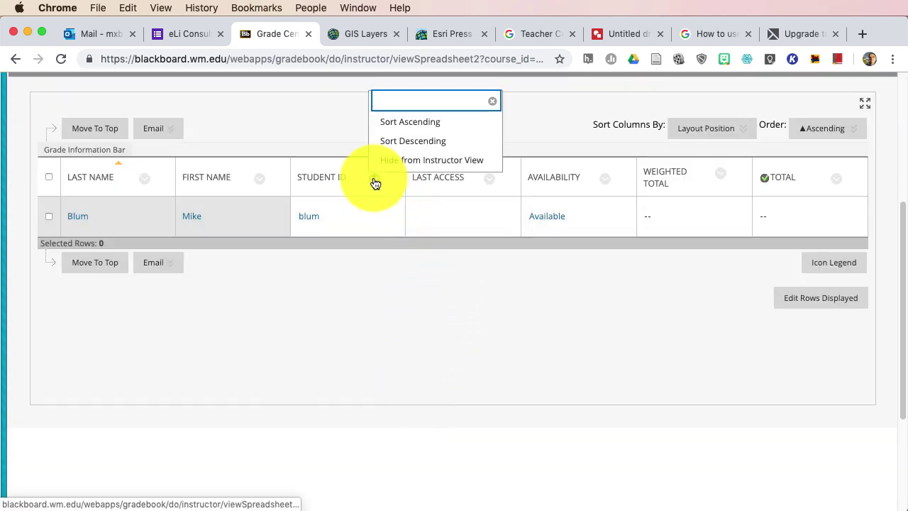
pyautogui.click(406, 163)
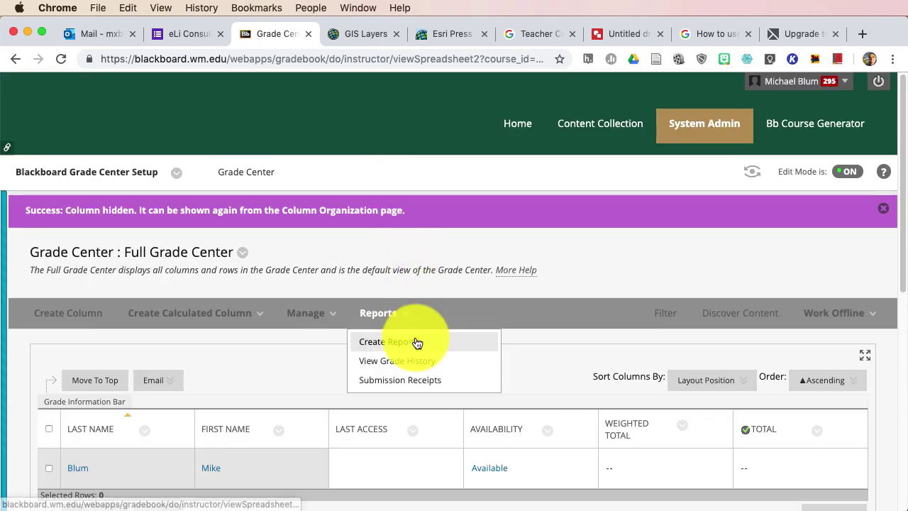
pyautogui.click(414, 433)
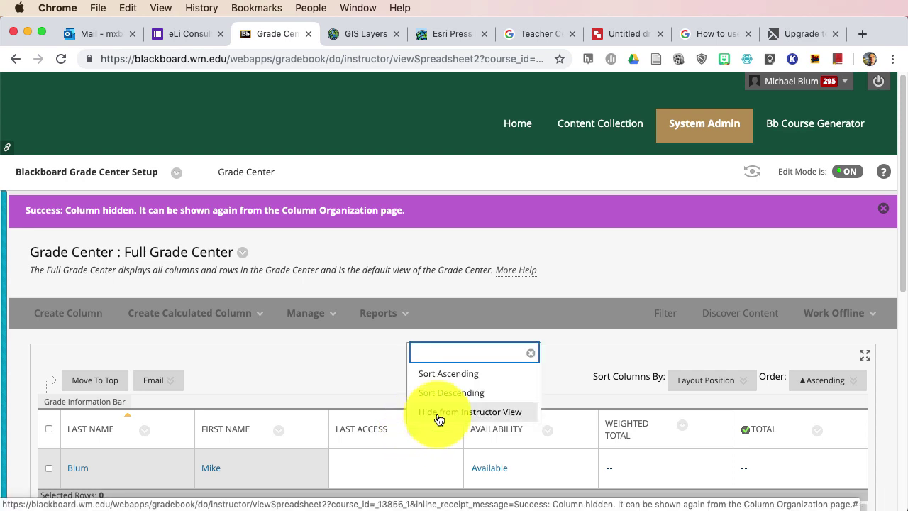
pyautogui.click(440, 418)
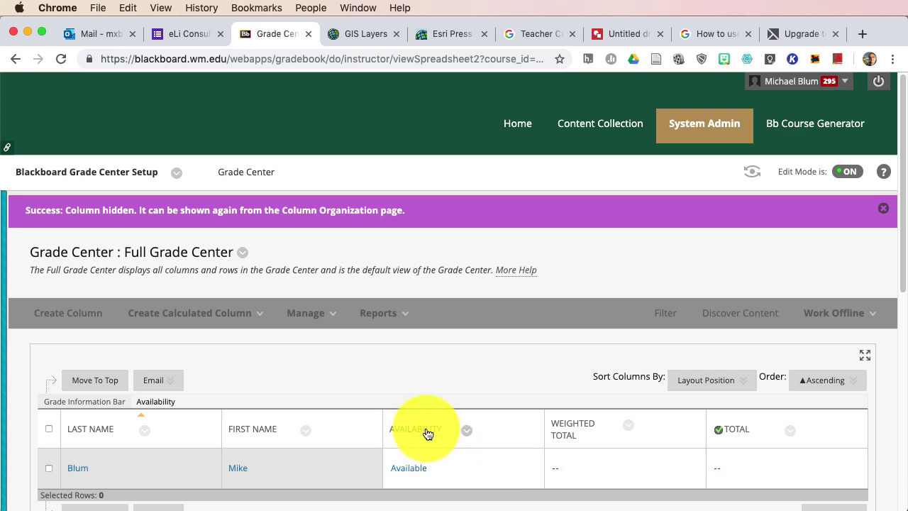
pyautogui.click(468, 434)
pyautogui.click(495, 417)
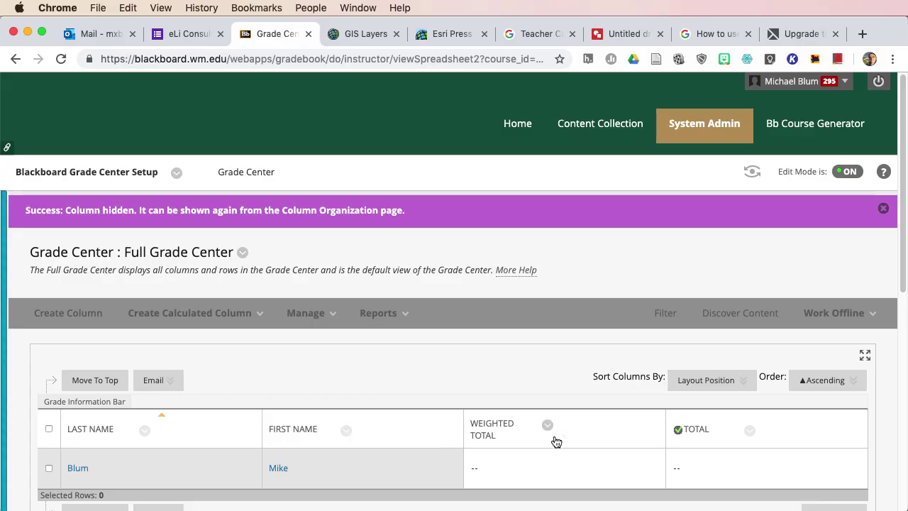
pyautogui.moveTo(679, 436)
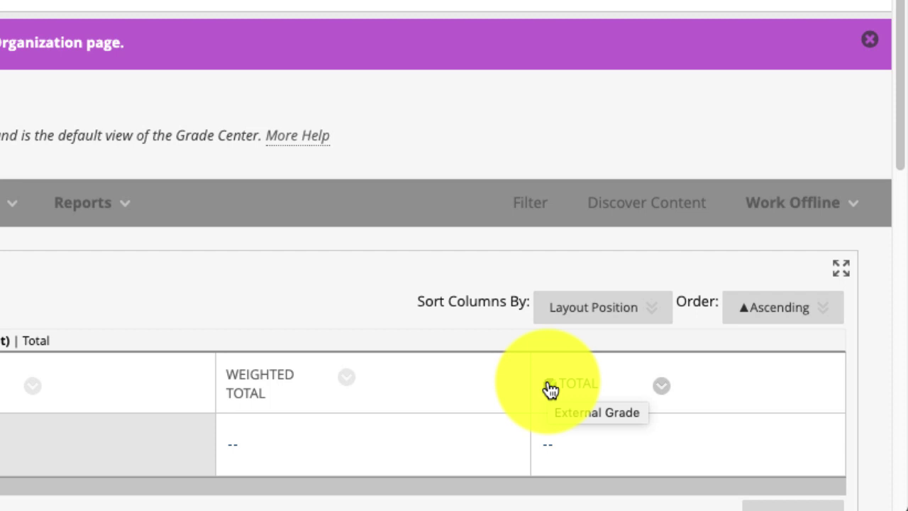
pyautogui.click(661, 389)
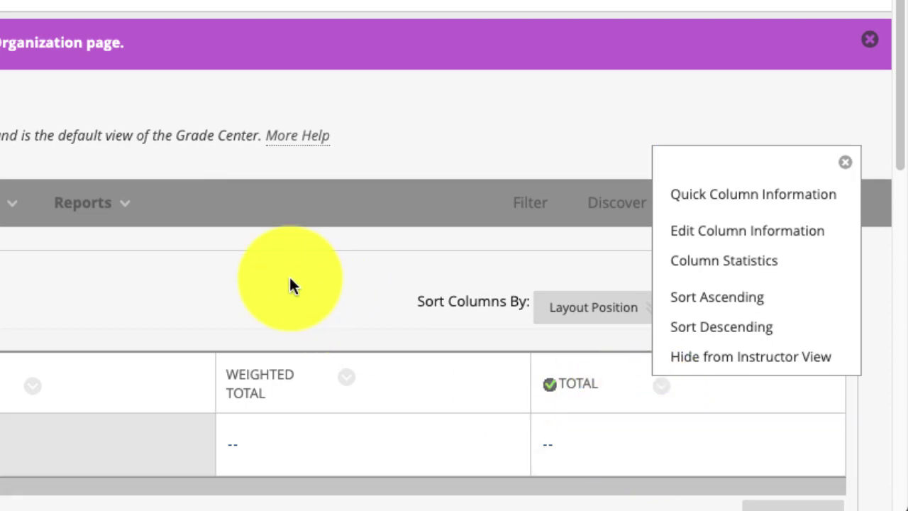
pyautogui.click(290, 280)
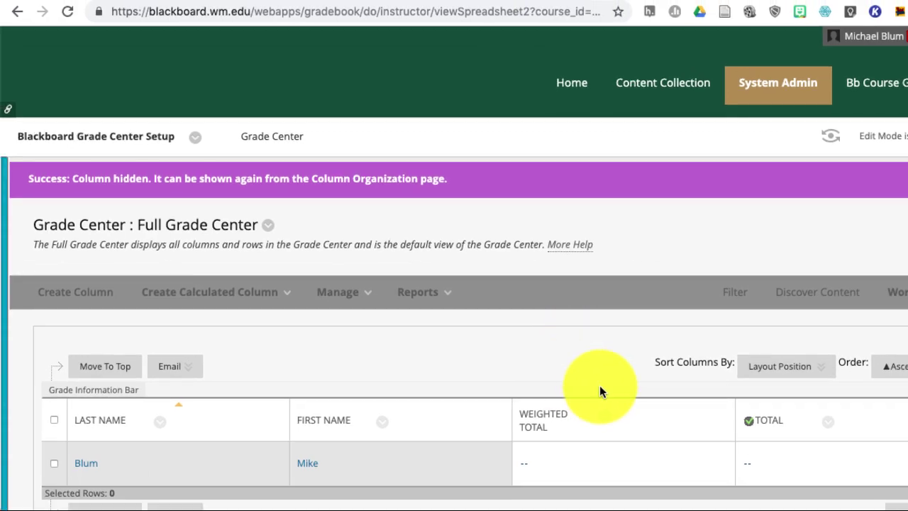
# Step: Start a new grade column named 'Dummy column' with Grade Center name 'BB Grade Center'
pyautogui.click(91, 297)
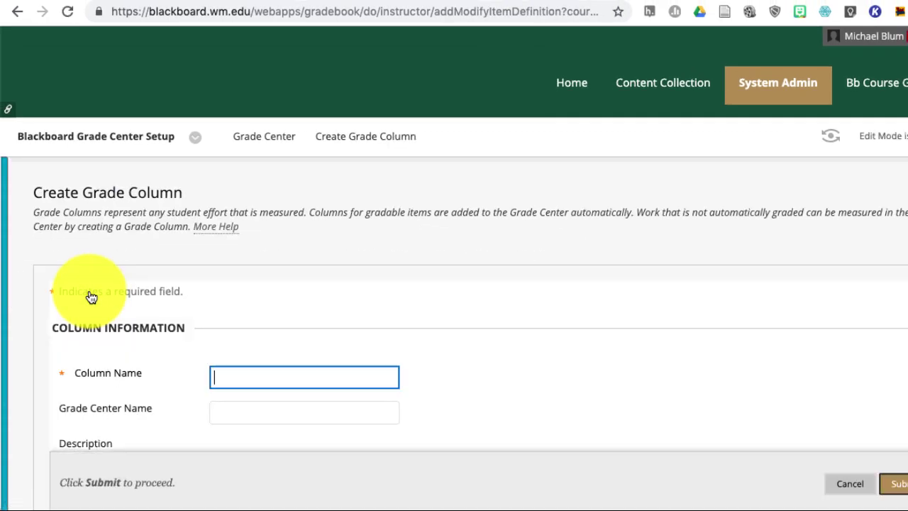
pyautogui.click(253, 381)
pyautogui.write('Blackboard Grade Center Course')
pyautogui.scroll(-2, 253, 381)
pyautogui.moveTo(369, 228); pyautogui.dragTo(207, 226)
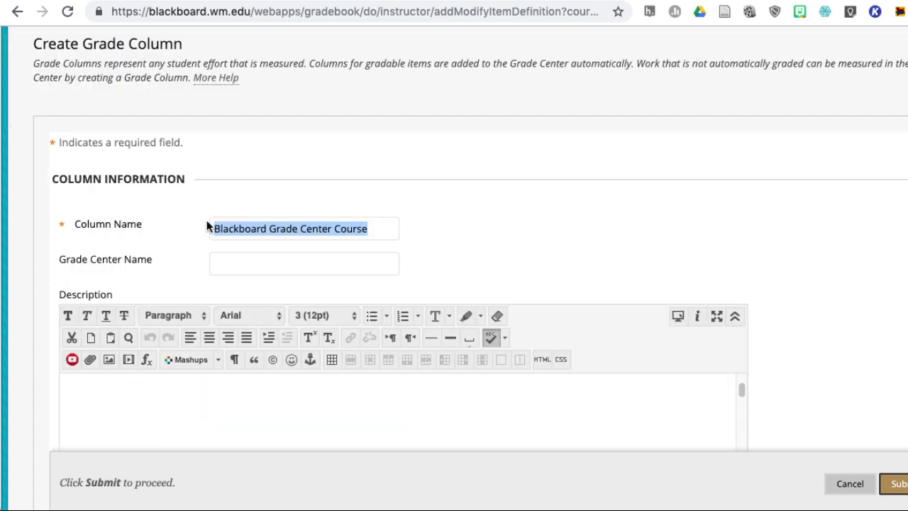
pyautogui.write('Dumm')
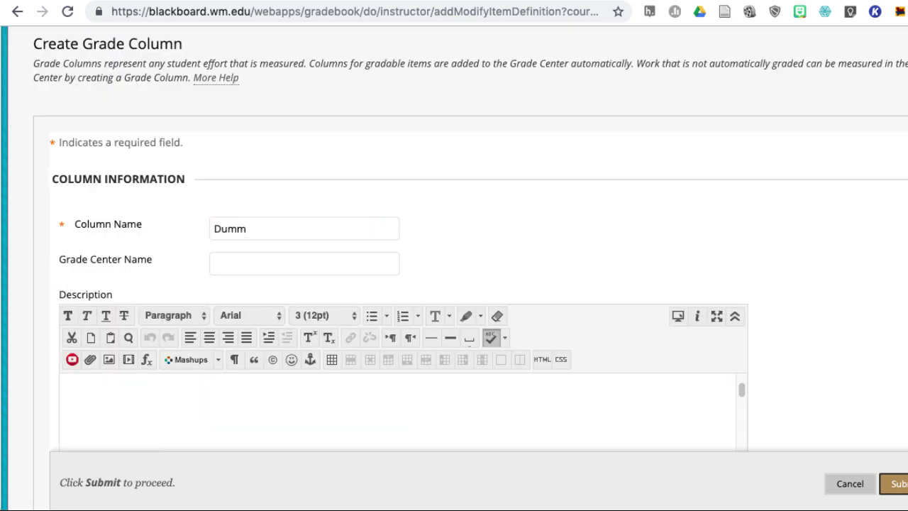
pyautogui.write('y column')
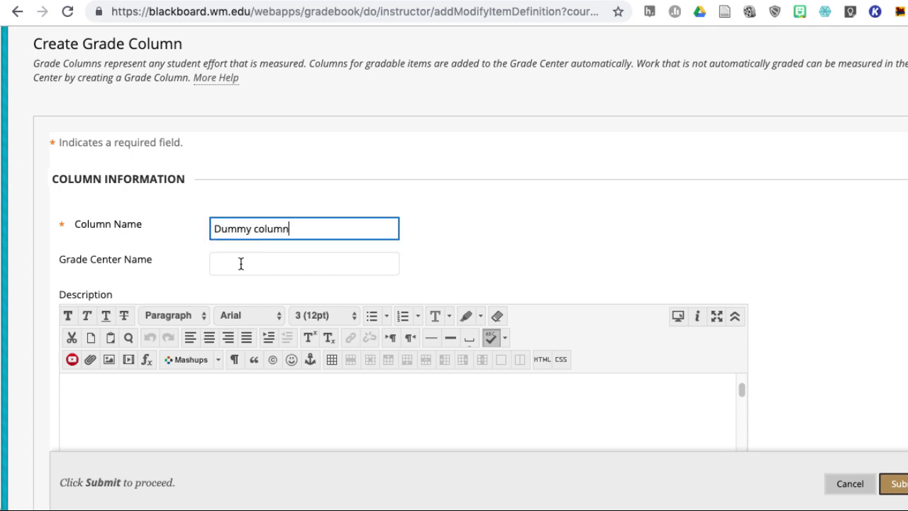
pyautogui.click(237, 271)
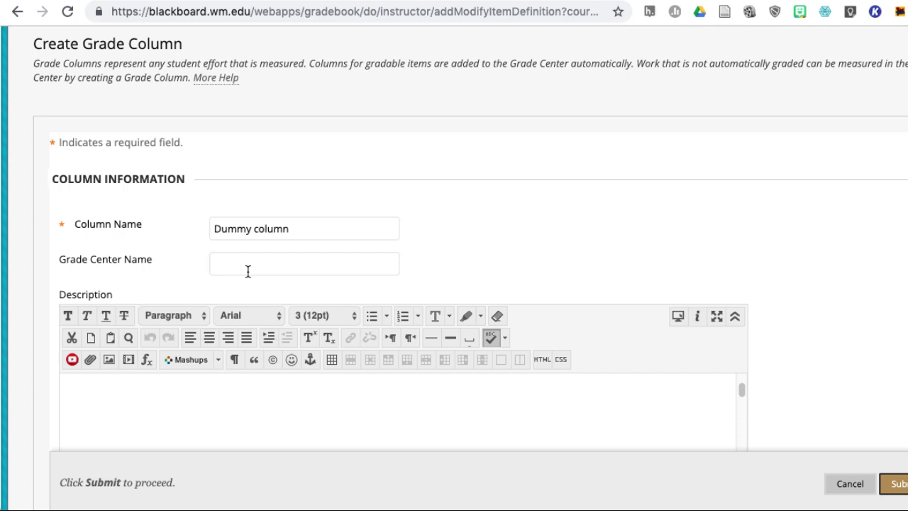
pyautogui.write('BB Grade Center')
# Step: Set the column's primary display to Text and points possible to 1, then submit
pyautogui.scroll(-5, 864, 290)
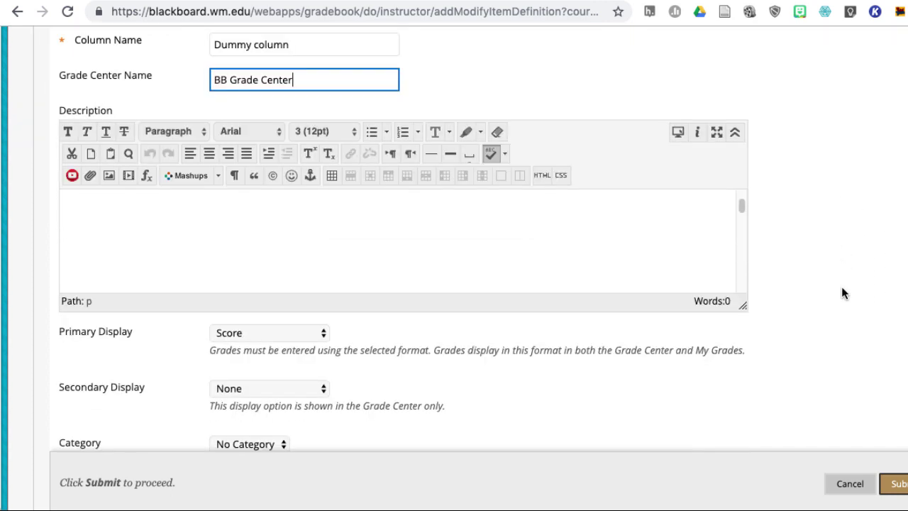
pyautogui.press('Tab')
pyautogui.press('t')
pyautogui.scroll(-1, 400, 428)
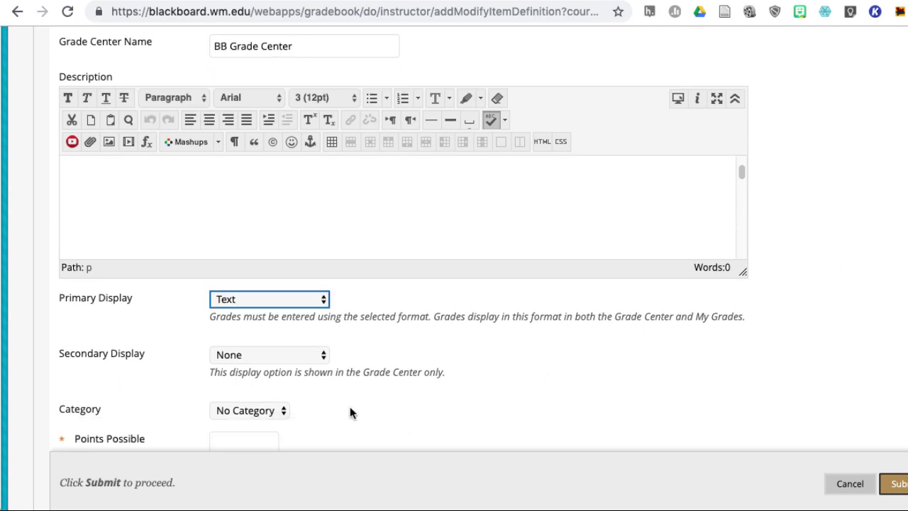
pyautogui.scroll(-2, 354, 403)
pyautogui.click(231, 378)
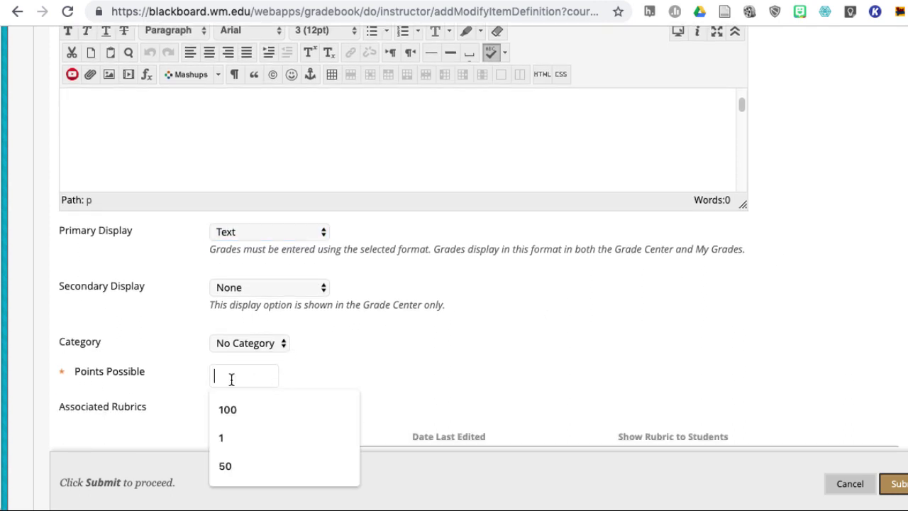
pyautogui.click(227, 436)
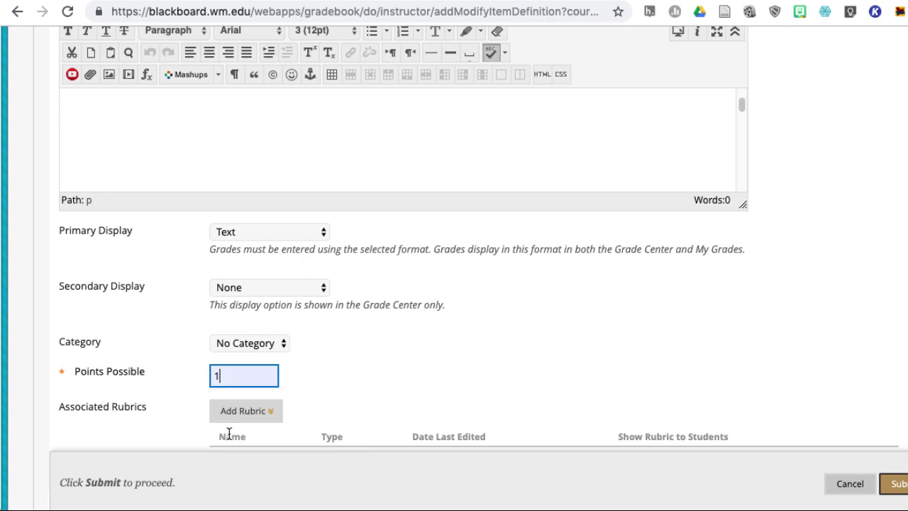
pyautogui.click(335, 370)
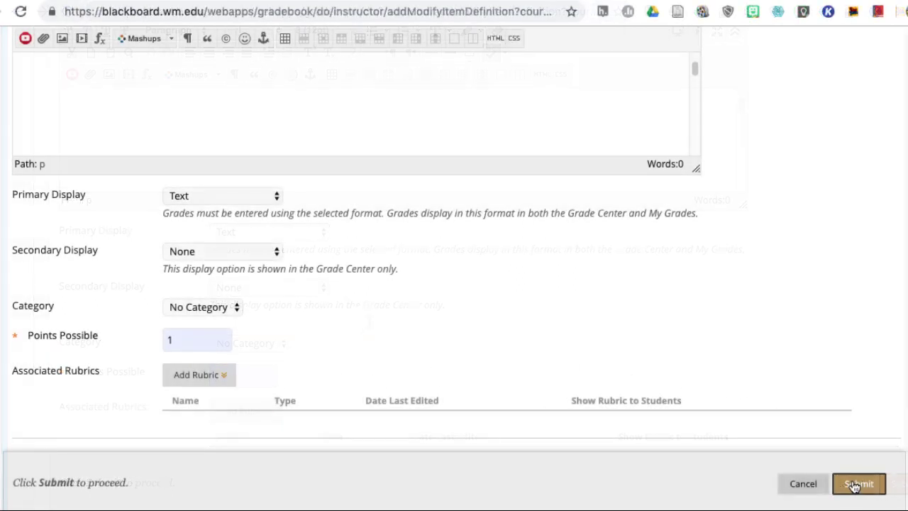
pyautogui.click(857, 484)
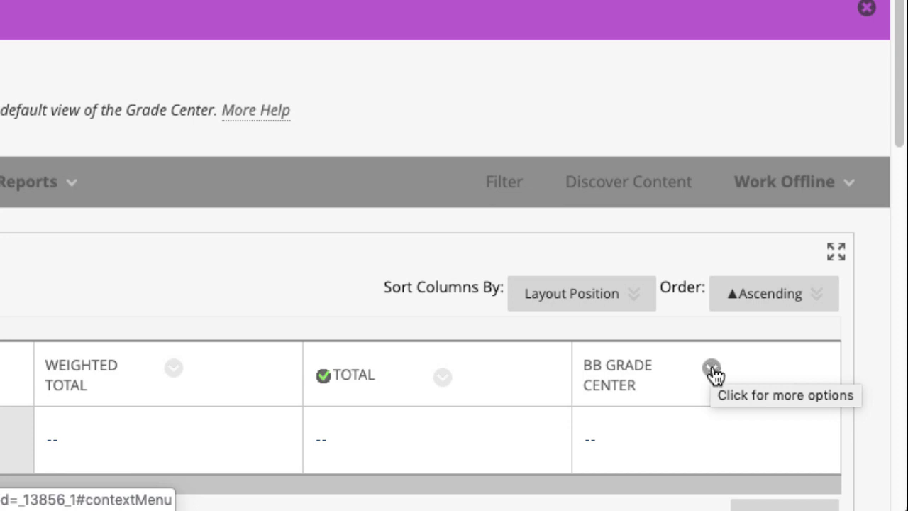
# Step: Set the BB Grade Center column as the External Grade from its column menu
pyautogui.click(712, 368)
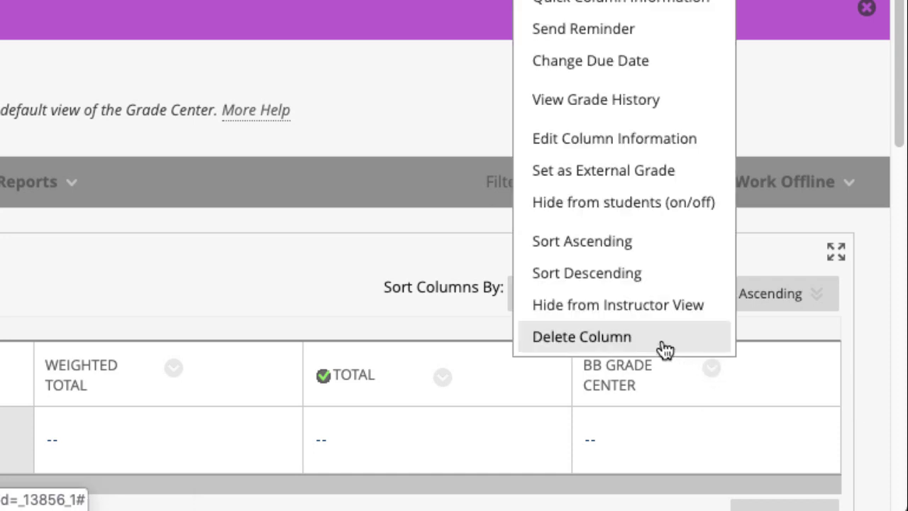
pyautogui.click(598, 173)
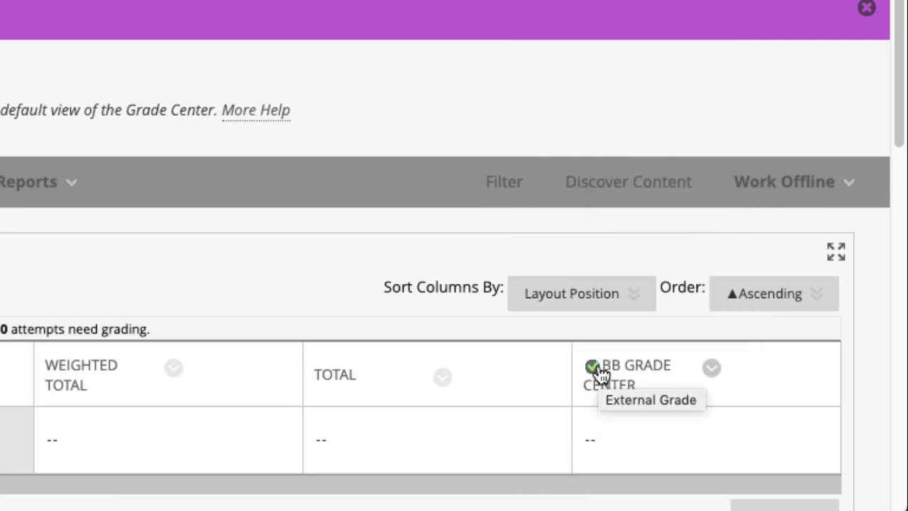
# Step: Delete the TOTAL column through its column menu's Delete Column option
pyautogui.click(442, 377)
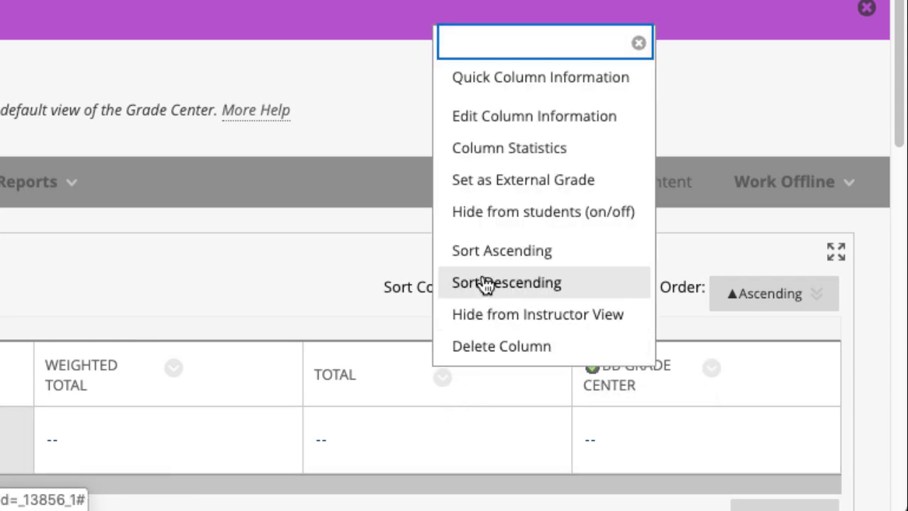
pyautogui.click(501, 346)
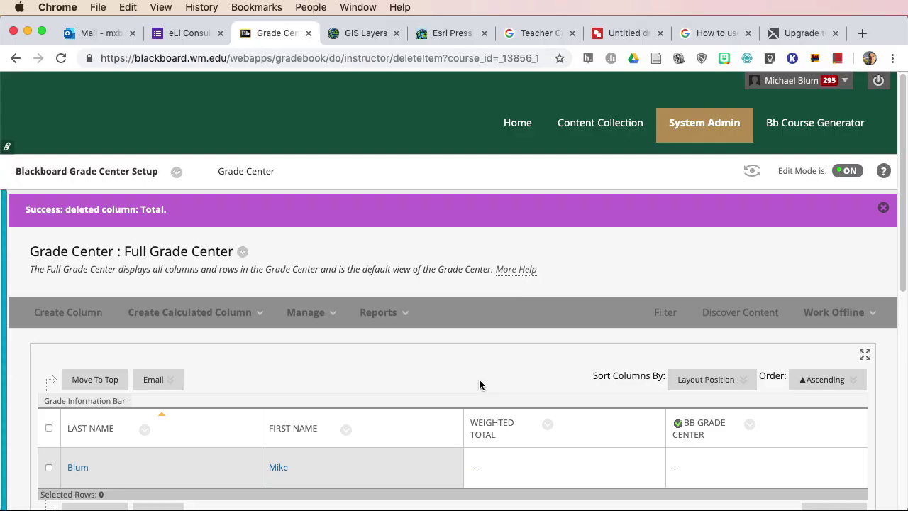
# Step: In Manage > Column Organization, show the checked Username column with Show Selected Columns
pyautogui.click(323, 315)
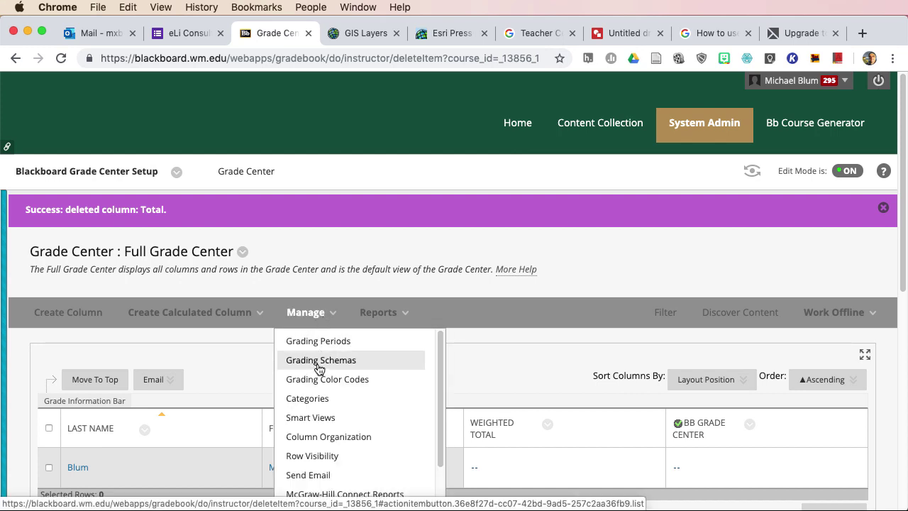
pyautogui.click(327, 437)
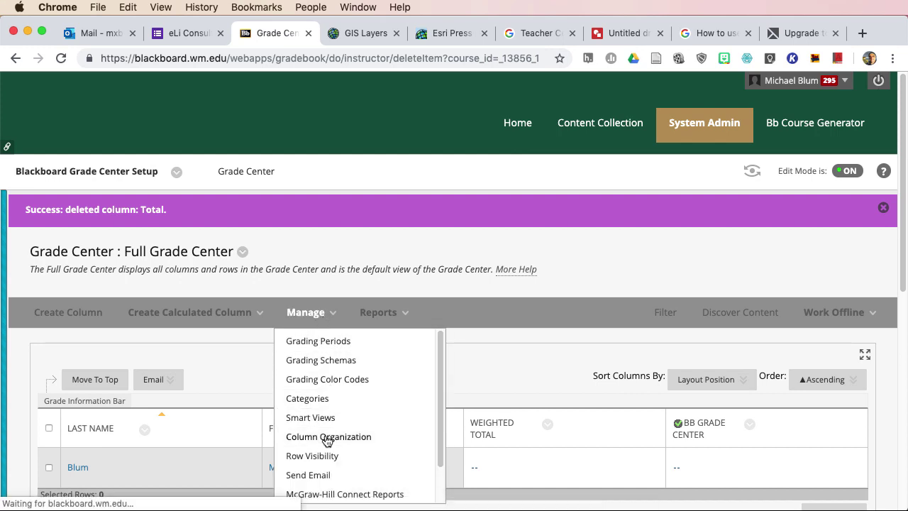
pyautogui.scroll(-5, 447, 426)
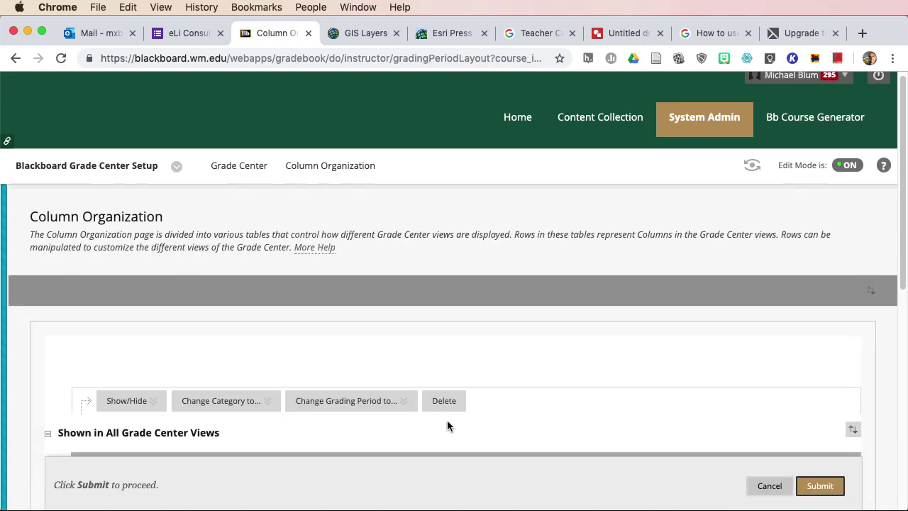
pyautogui.scroll(-2, 447, 422)
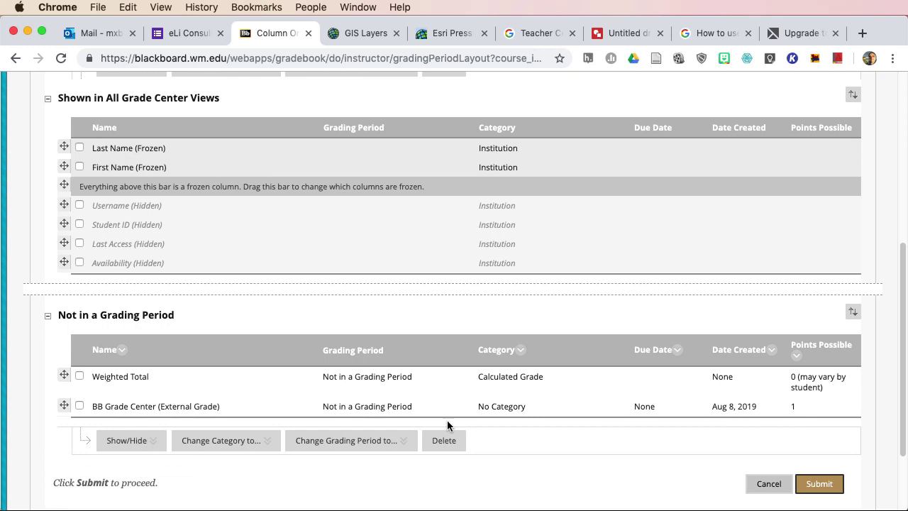
pyautogui.scroll(-1, 447, 426)
pyautogui.scroll(1, 447, 425)
pyautogui.scroll(2, 447, 425)
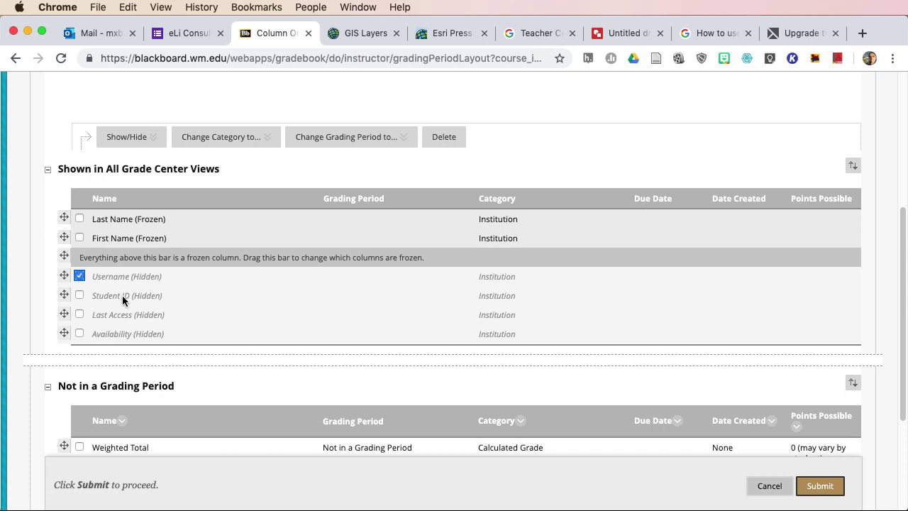
pyautogui.click(128, 138)
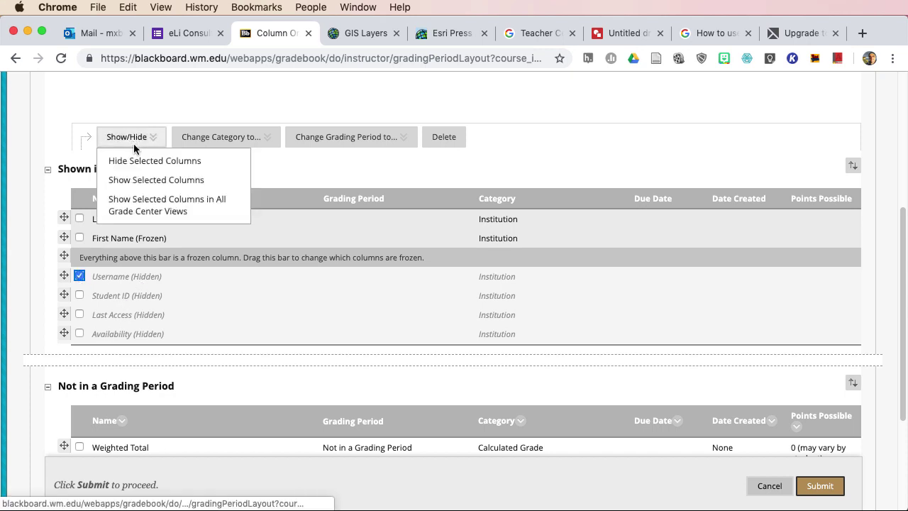
pyautogui.click(138, 180)
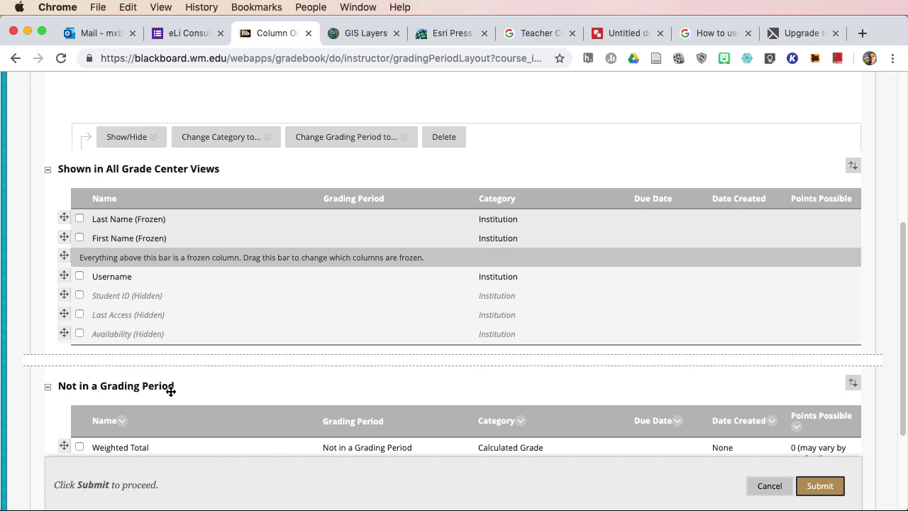
pyautogui.scroll(-2, 171, 388)
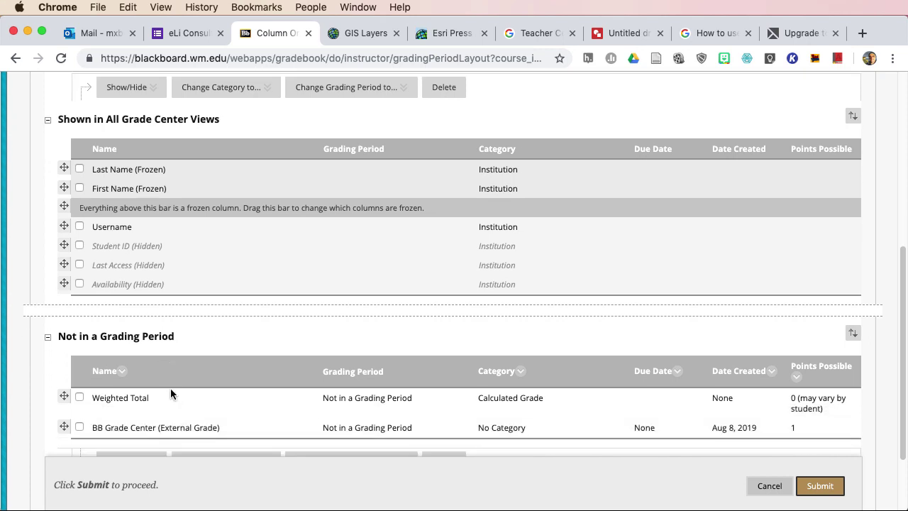
# Step: Drag BB Grade Center (External Grade) above Weighted Total in the column list
pyautogui.scroll(-1, 171, 389)
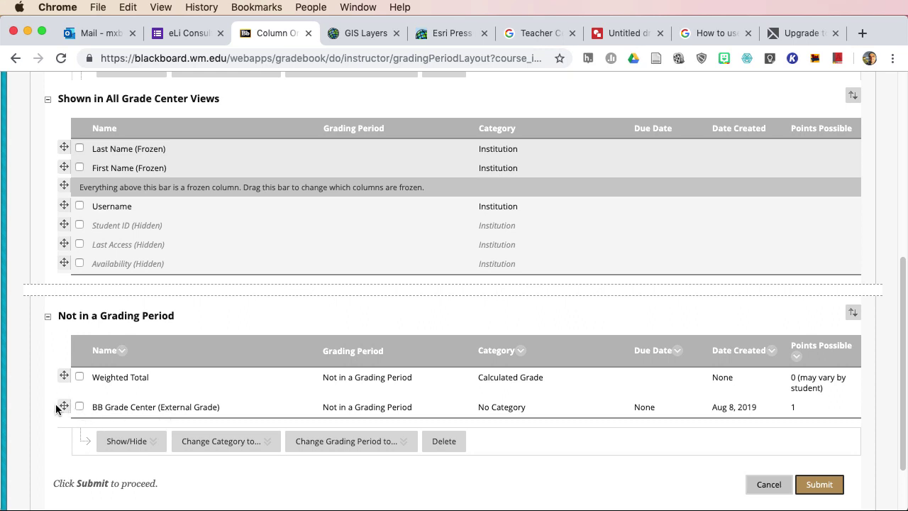
pyautogui.moveTo(63, 406); pyautogui.dragTo(63, 377)
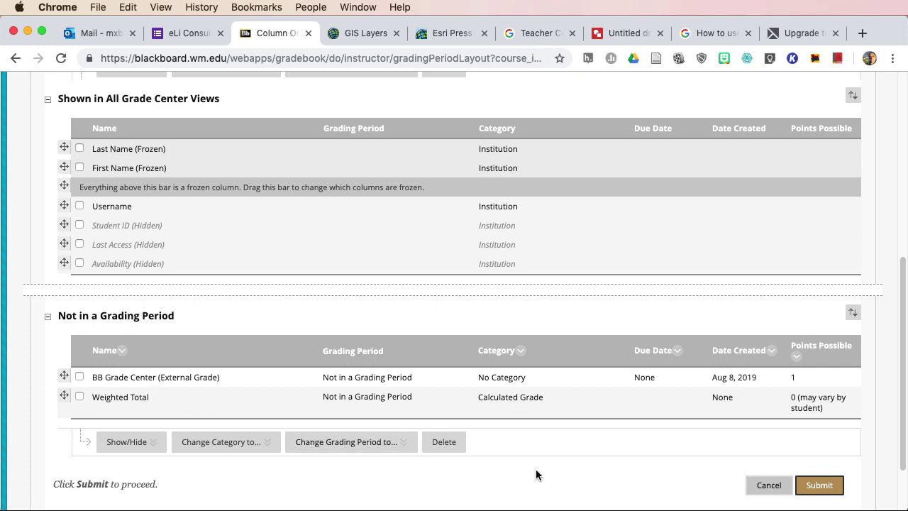
# Step: Submit the Column Organization changes and return to the updated Full Grade Center
pyautogui.click(817, 488)
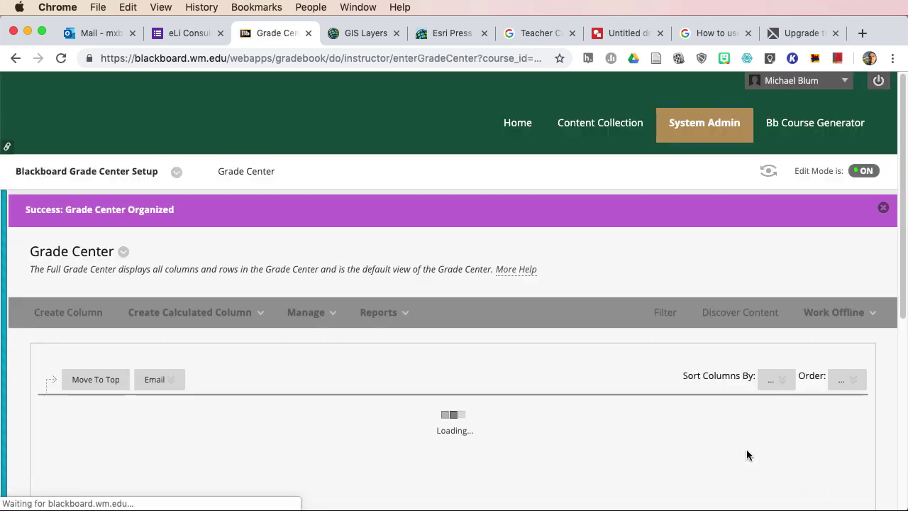
pyautogui.scroll(-1, 490, 453)
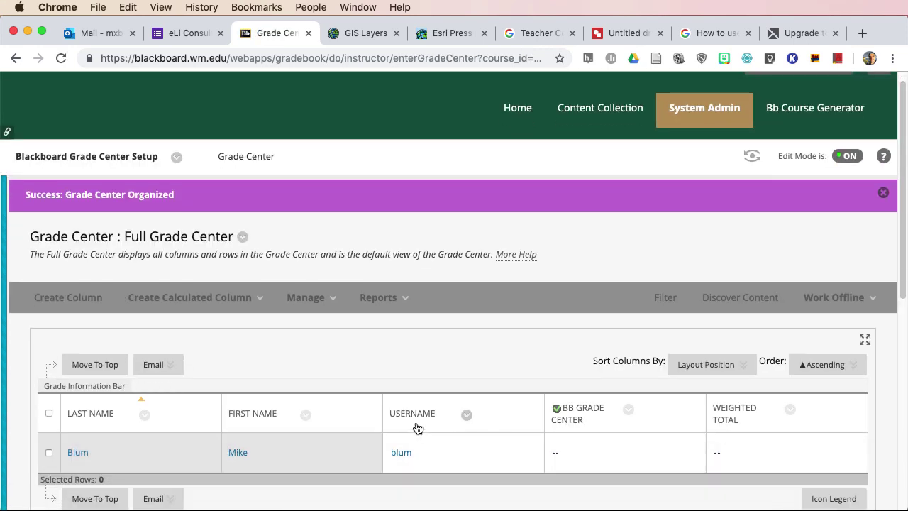